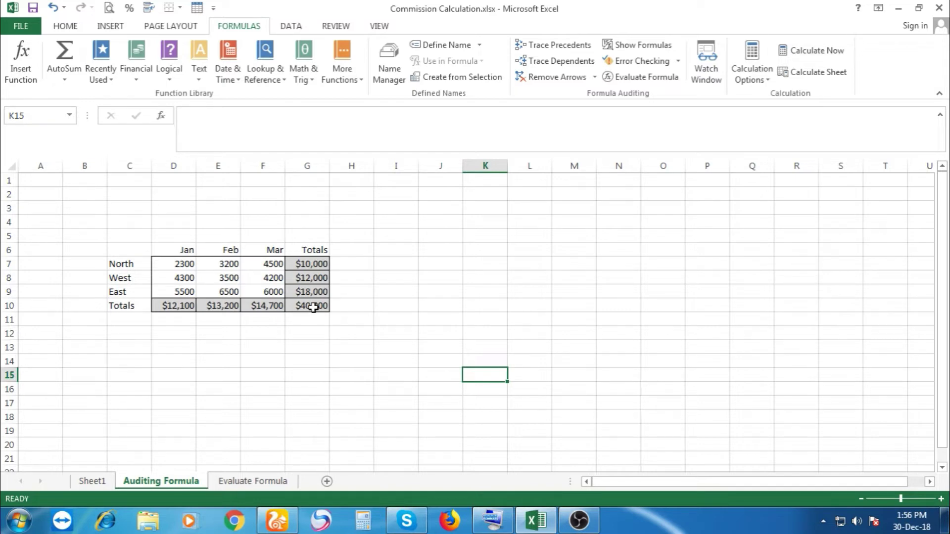
- Trace the precedents of the North total in G7 and review its formula
click(313, 264)
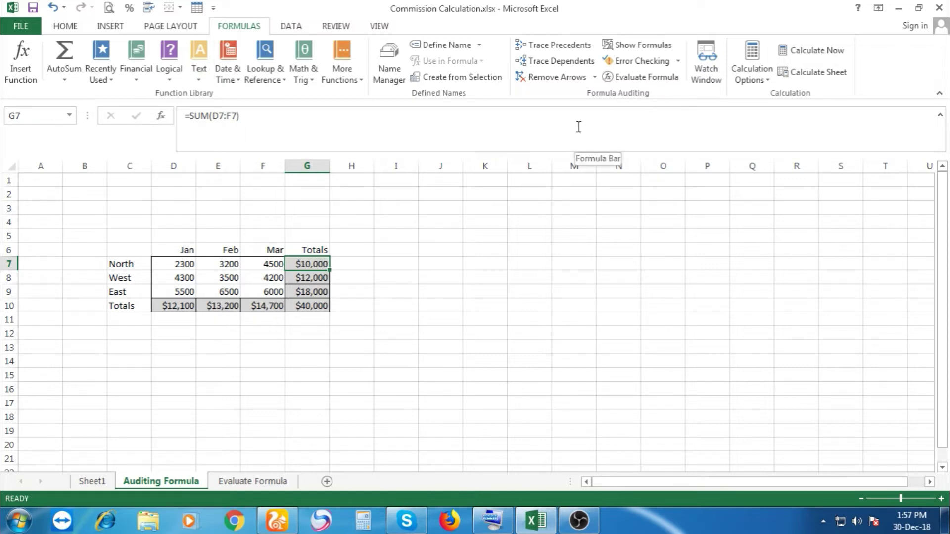
click(565, 49)
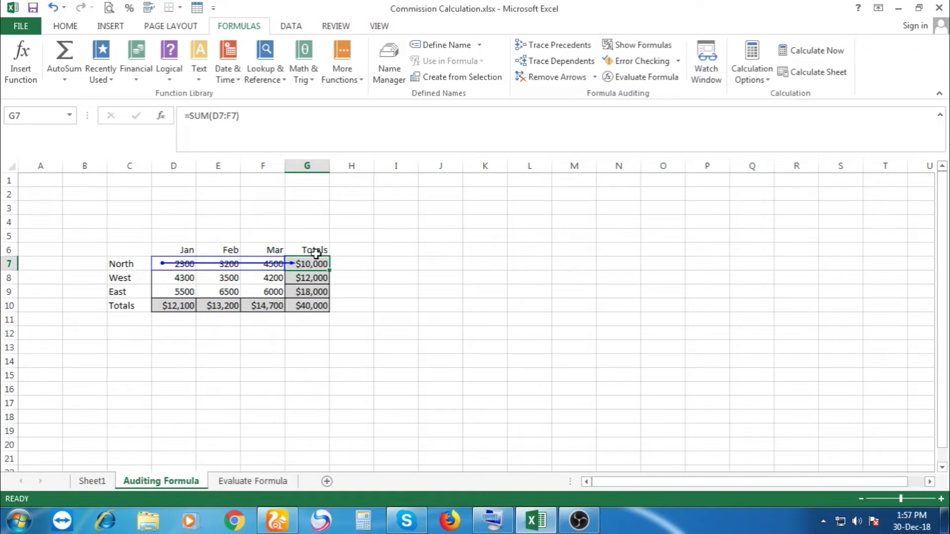
click(314, 250)
click(318, 260)
double_click(318, 262)
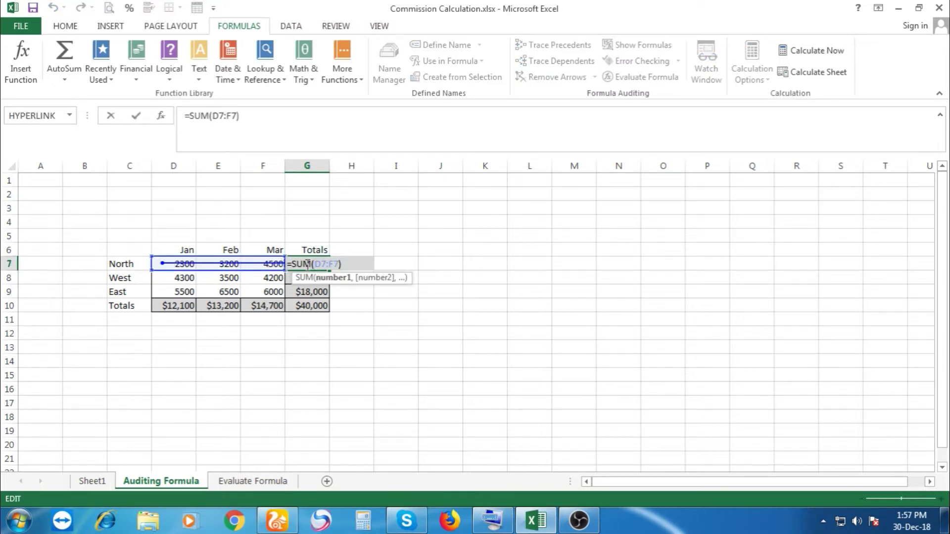
key(Return)
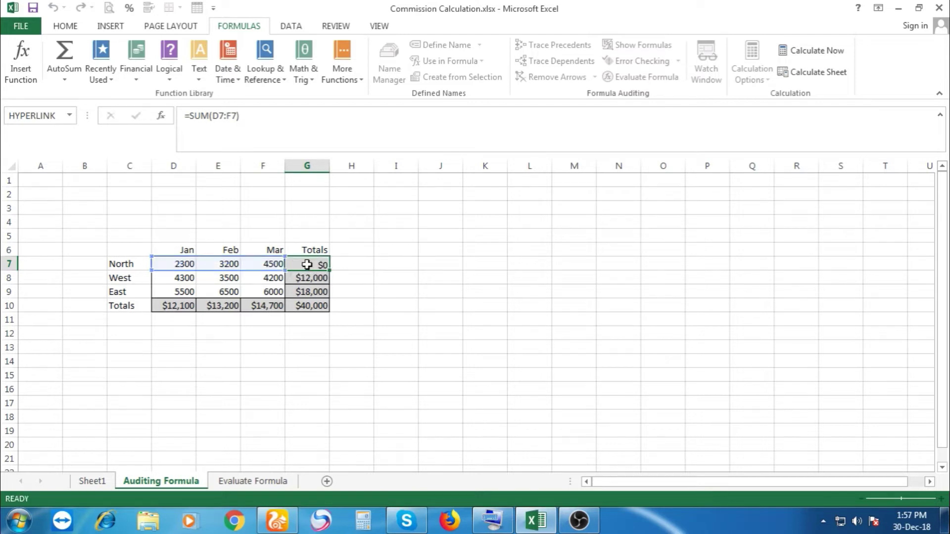
click(297, 265)
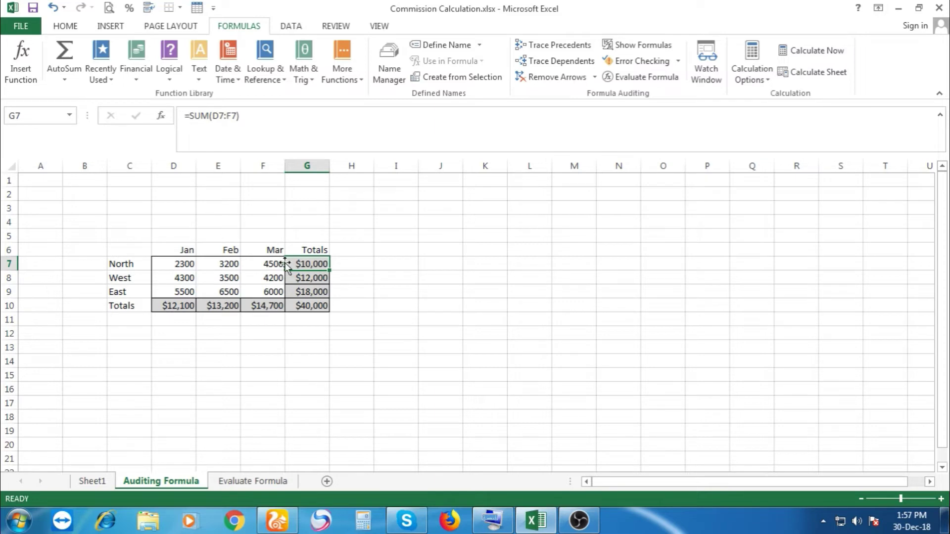
- Trace precedents for the grand total in G10 and the March total in F10
click(309, 307)
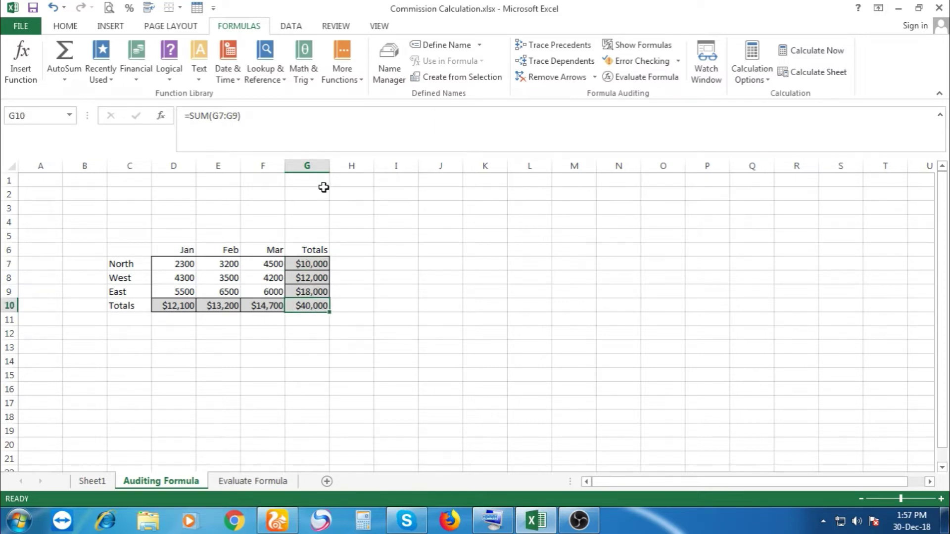
click(562, 51)
click(263, 309)
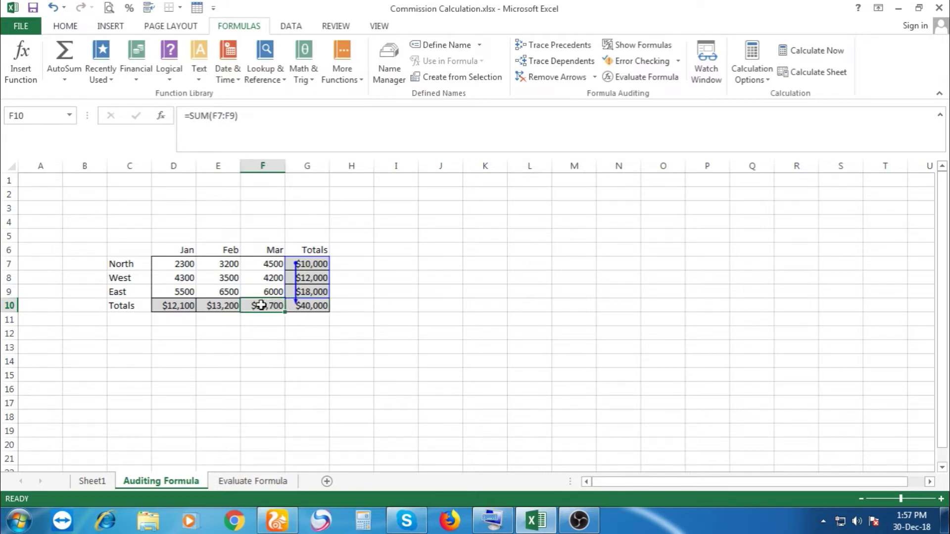
click(559, 48)
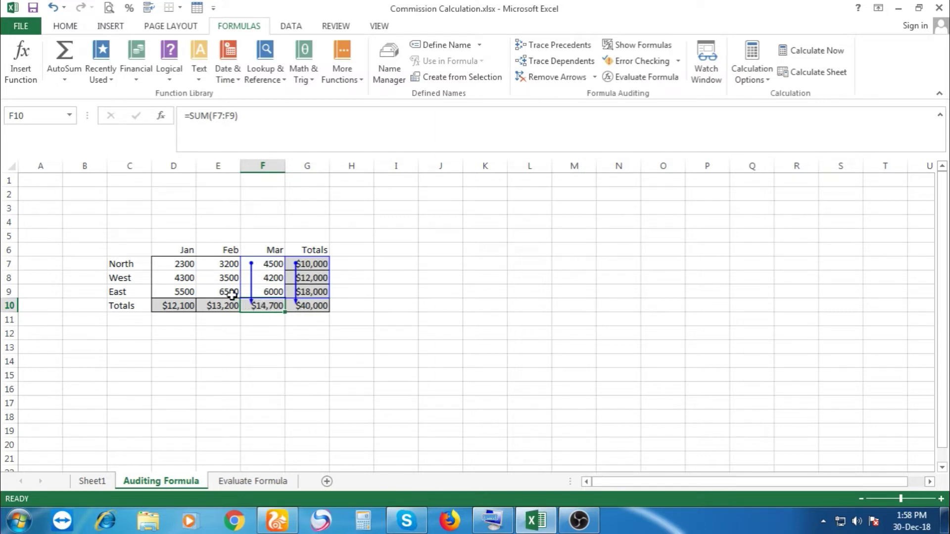
- Remove all trace arrows from the sheet and select an empty cell
click(549, 80)
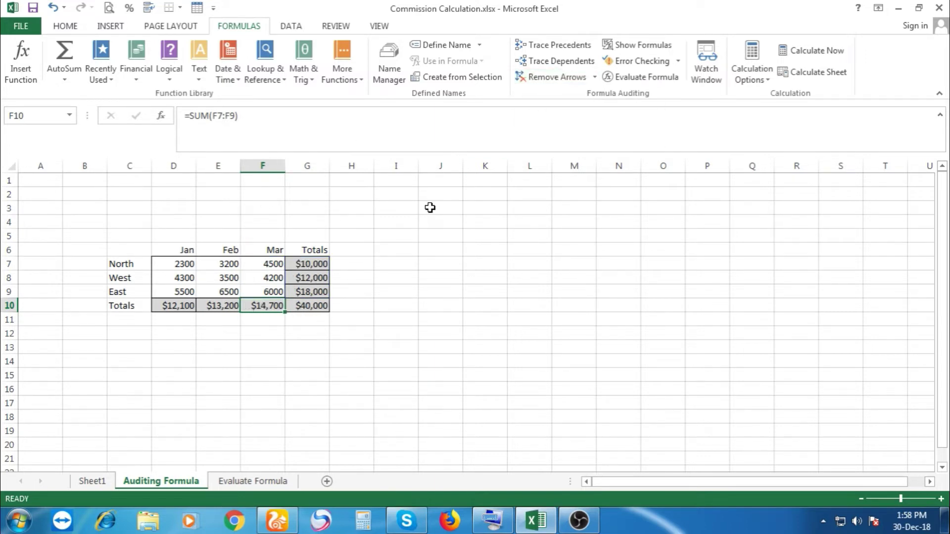
click(351, 377)
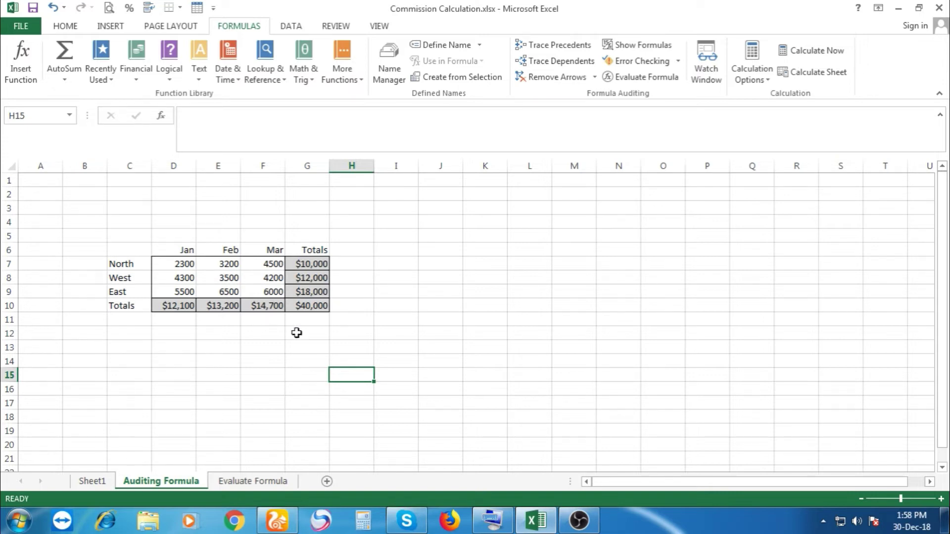
click(287, 384)
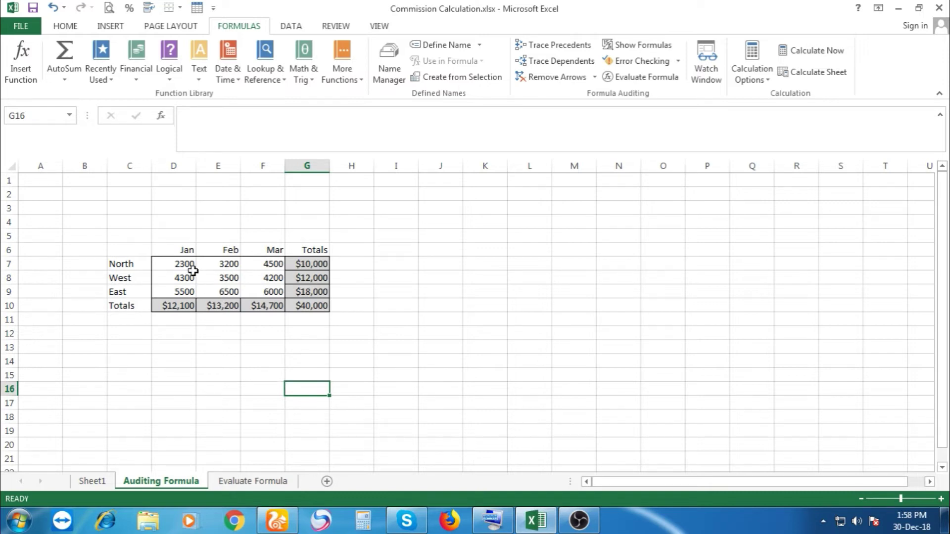
- Trace the totals that depend on North January in D7, then clear those arrows
click(177, 265)
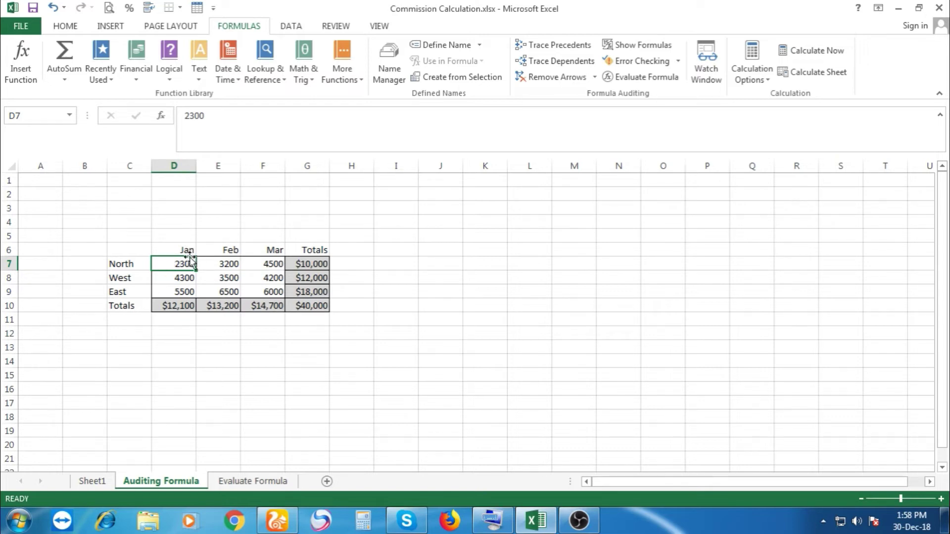
click(540, 67)
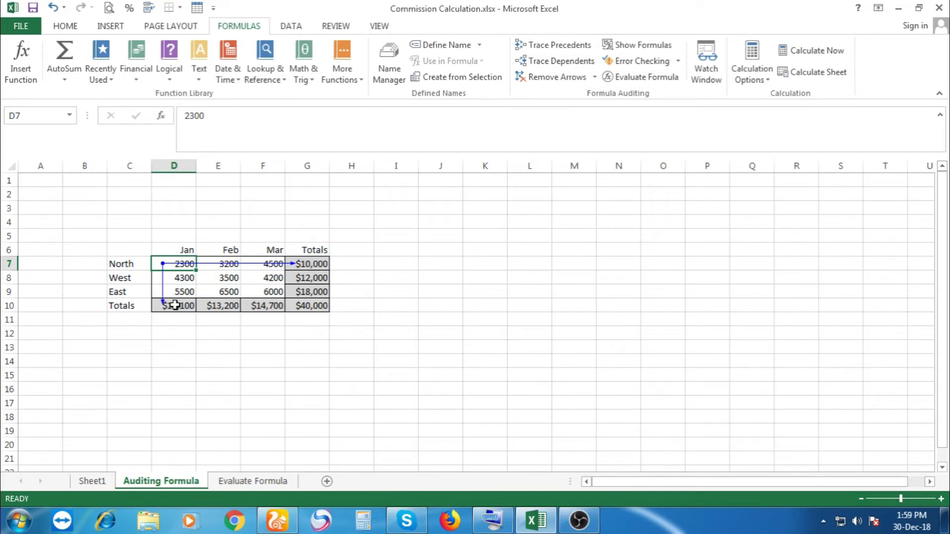
click(545, 77)
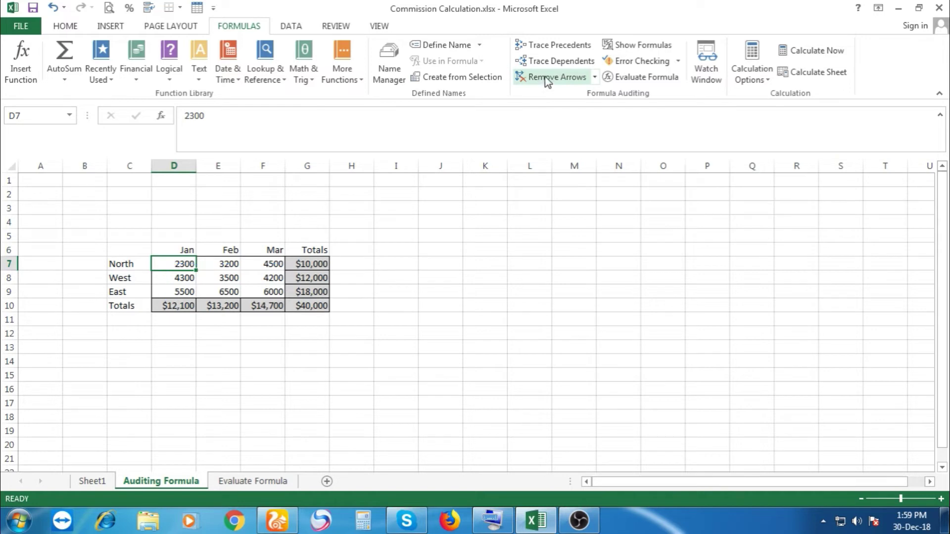
- Trace dependents of West February 3500 in E8, then remove the arrows
click(228, 282)
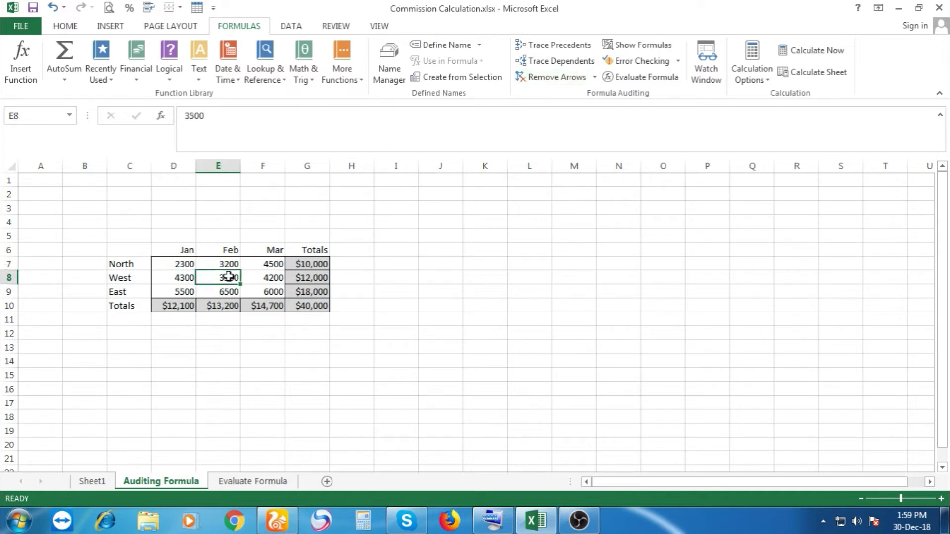
click(563, 63)
click(544, 78)
click(278, 375)
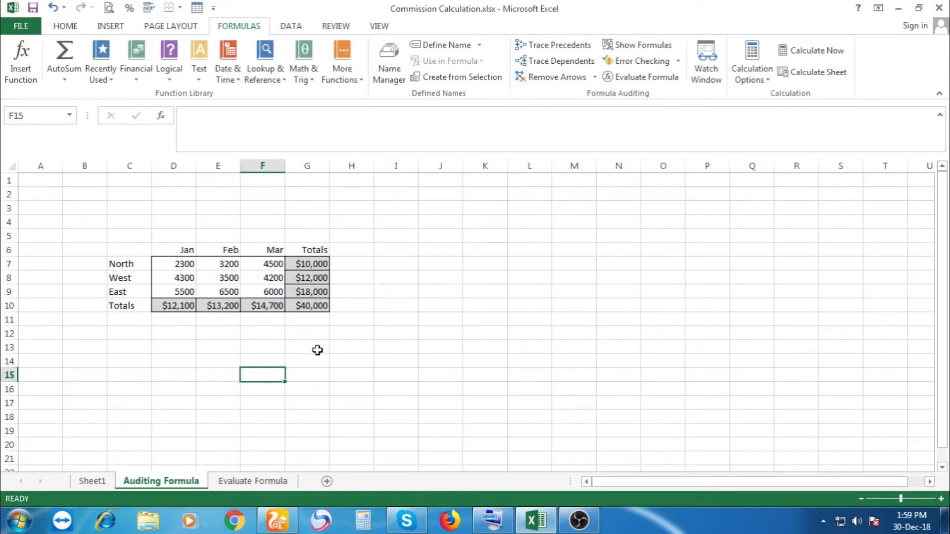
click(315, 373)
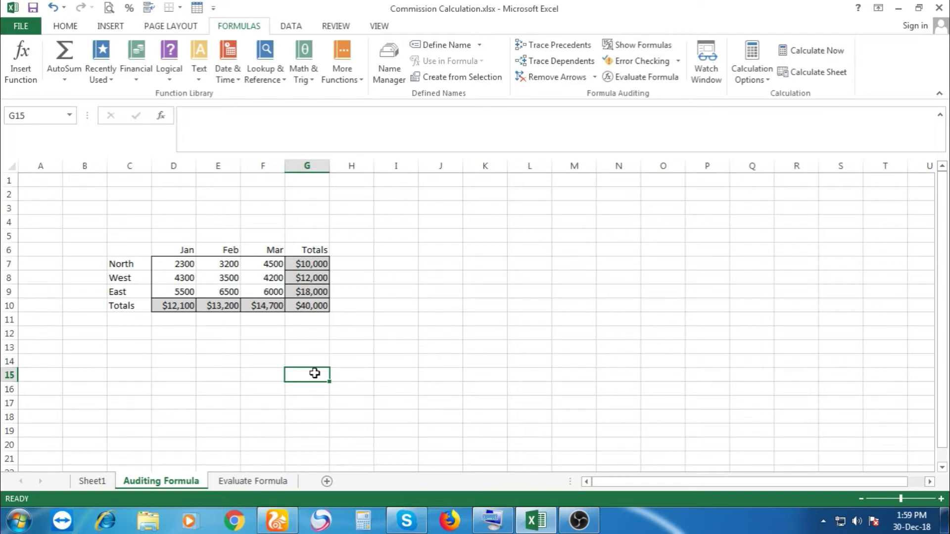
click(635, 44)
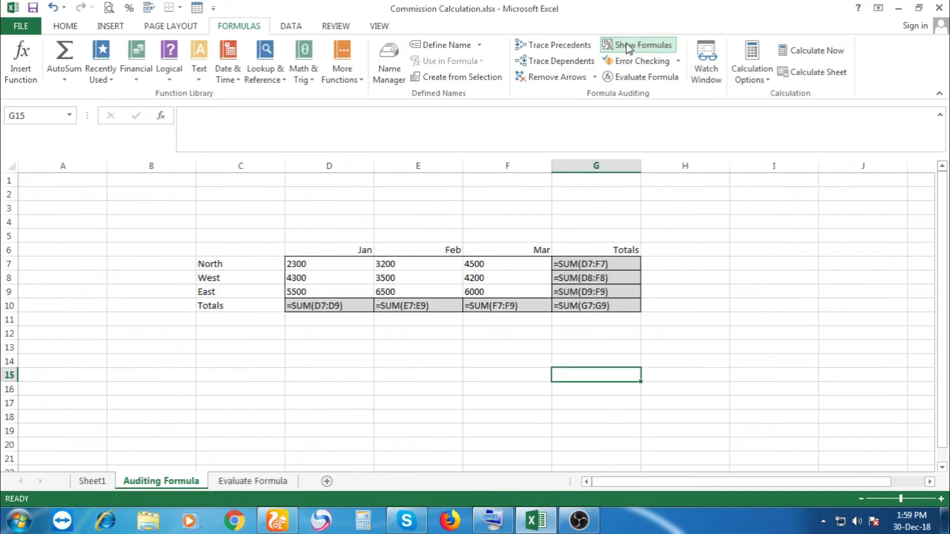
click(403, 387)
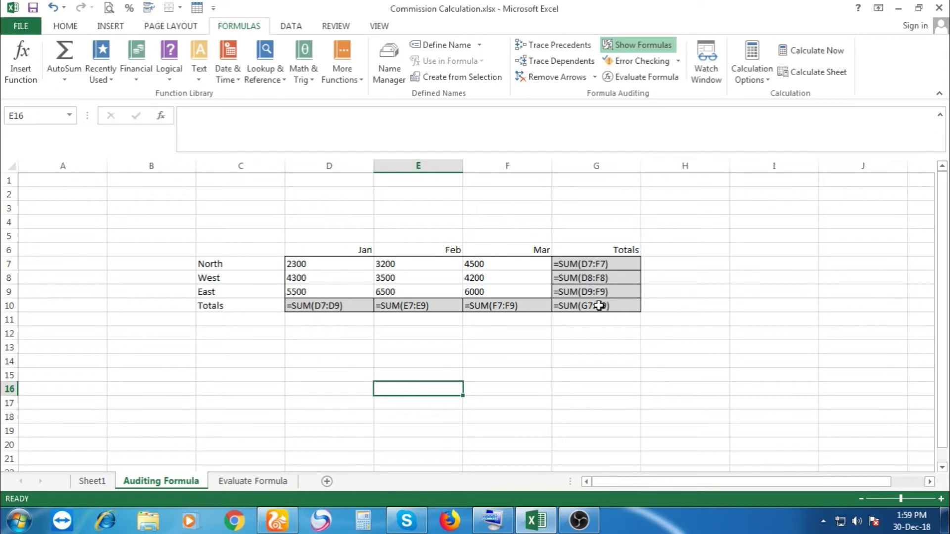
click(651, 48)
- Run Error Checking on the Auditing Formula sheet, dismiss its completion message, then go to Evaluate Formula
click(543, 265)
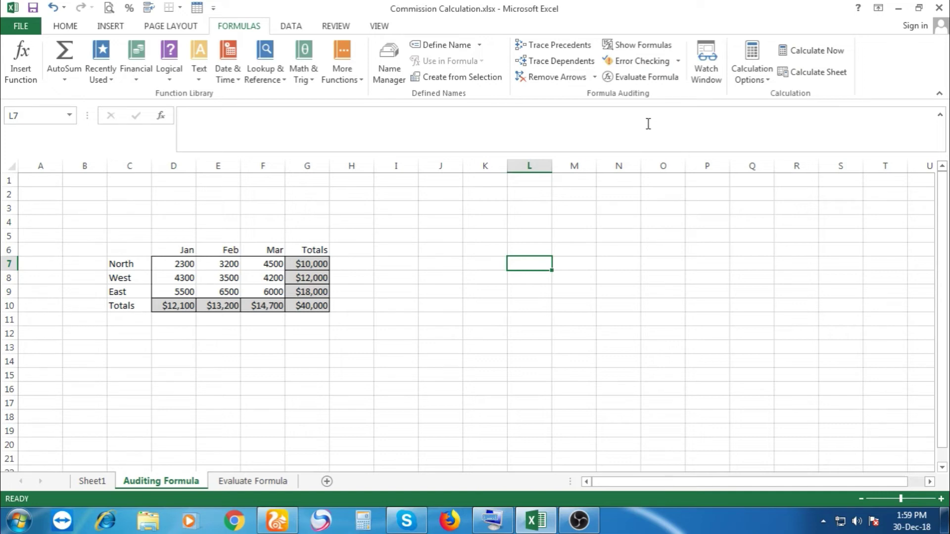
click(648, 62)
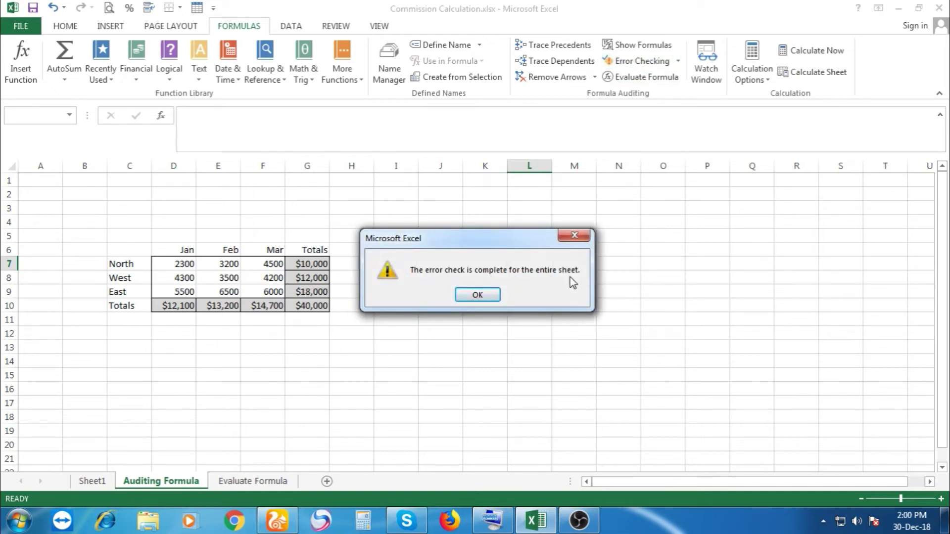
click(475, 295)
click(283, 362)
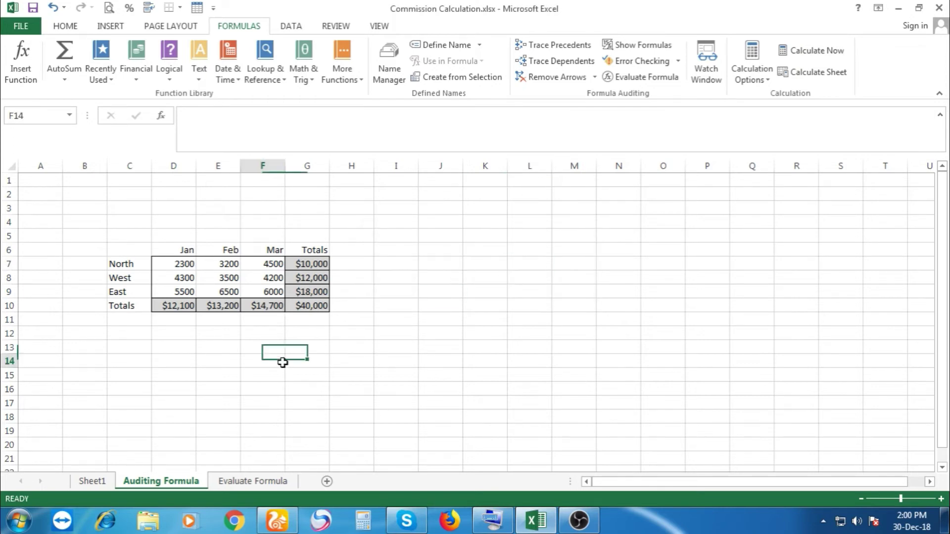
click(253, 481)
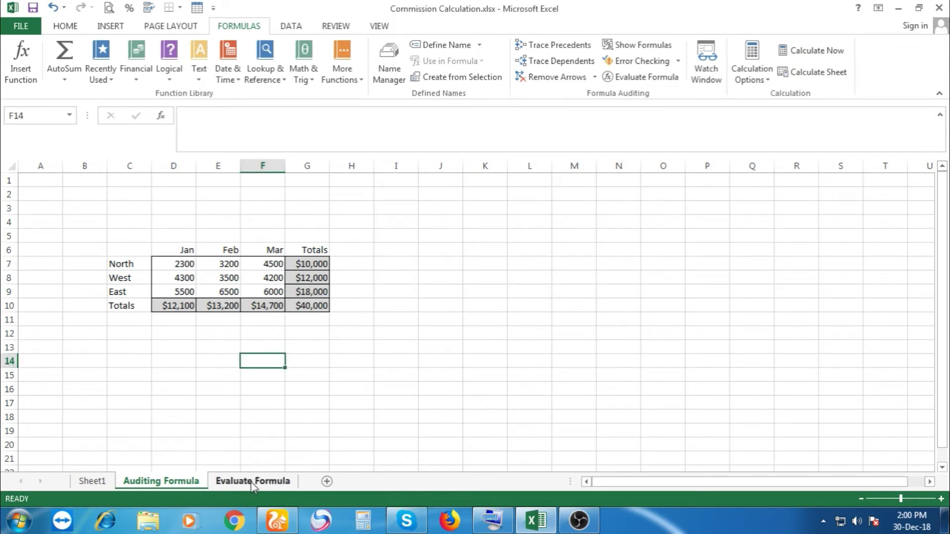
click(502, 297)
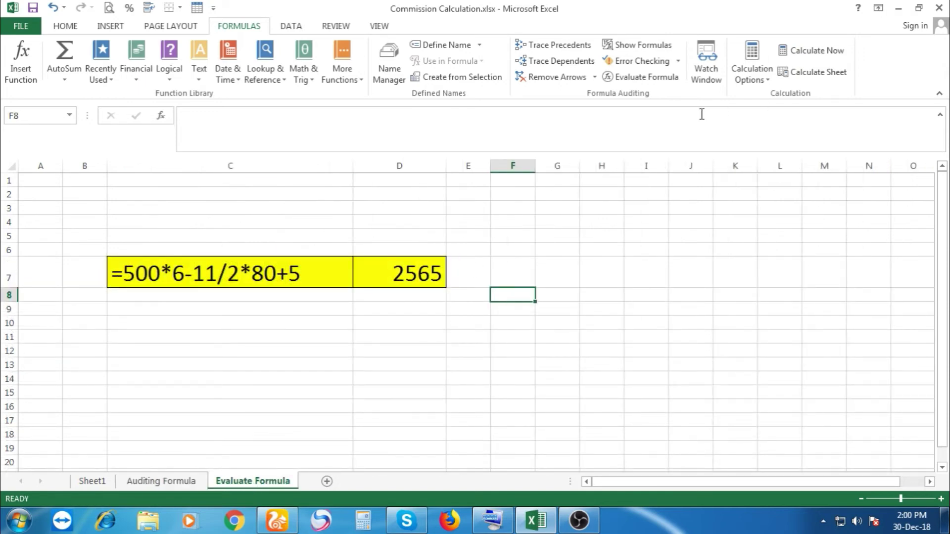
click(405, 339)
click(121, 275)
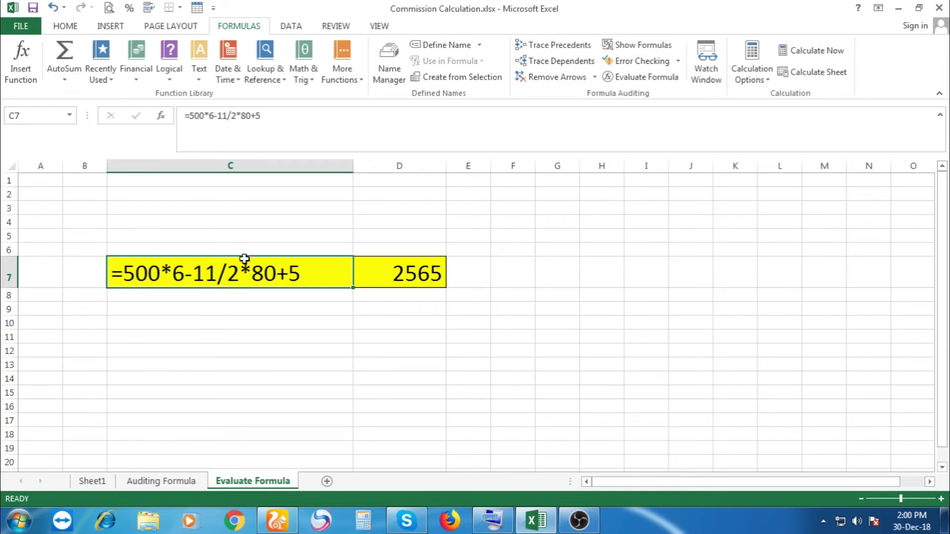
click(434, 272)
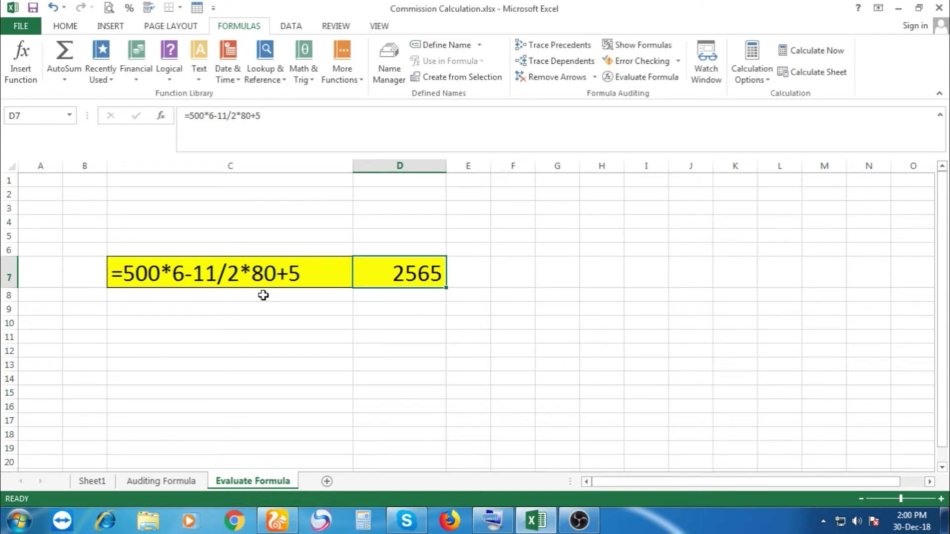
click(645, 79)
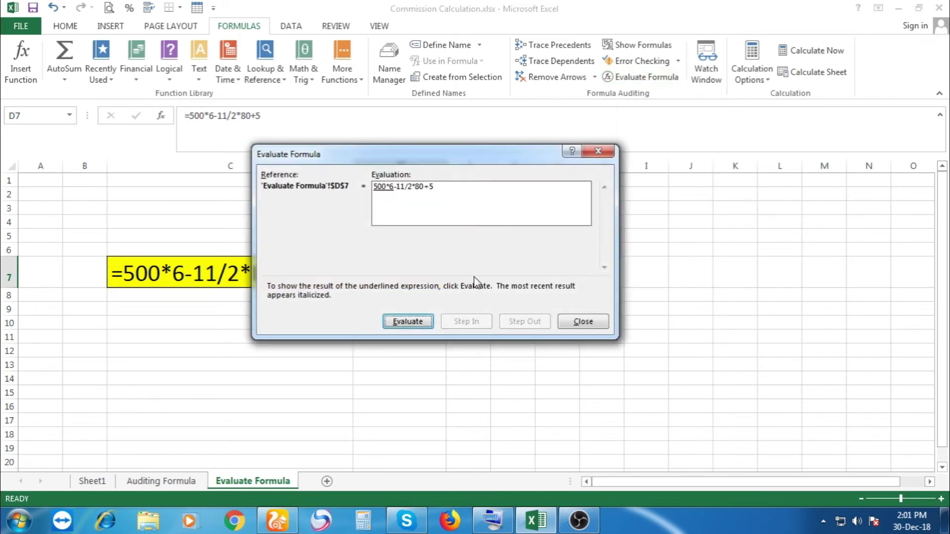
drag(417, 164, 408, 185)
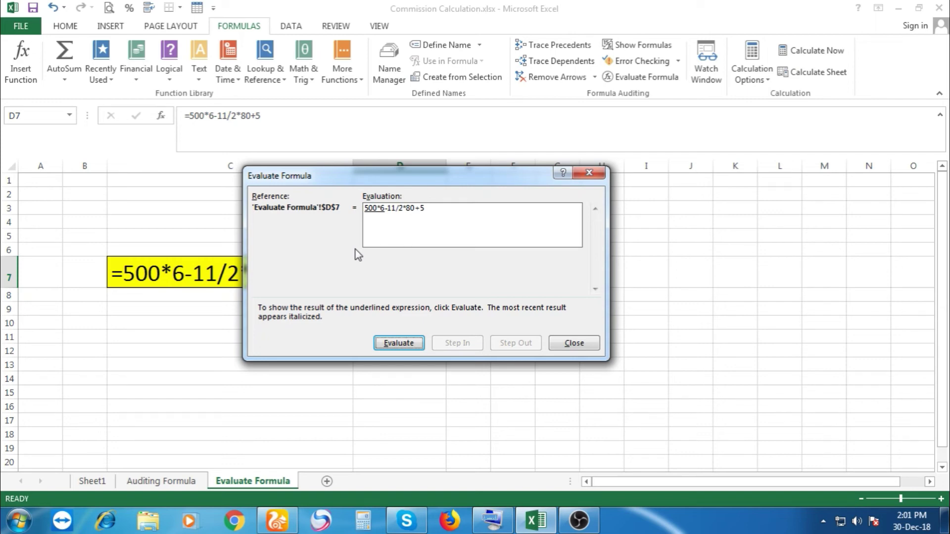
click(395, 345)
click(393, 345)
click(394, 342)
click(404, 343)
click(556, 345)
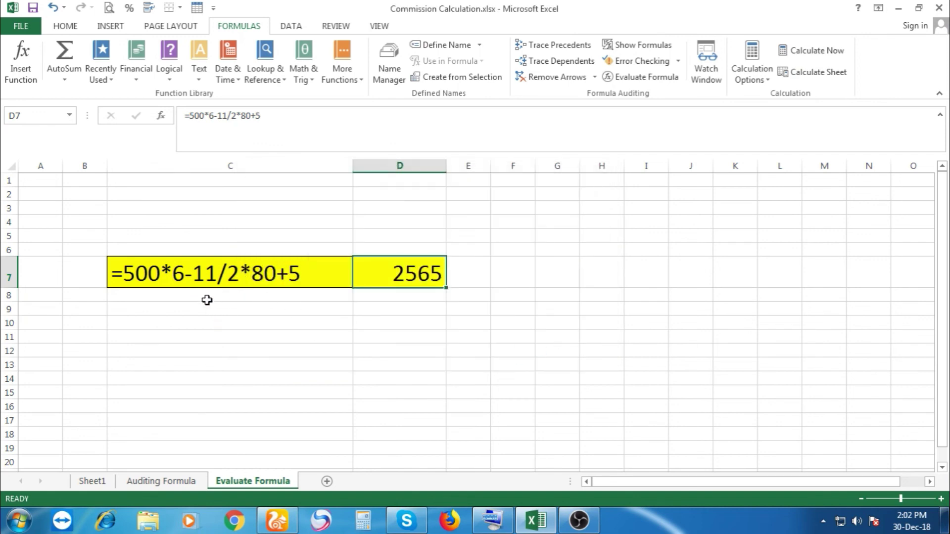
click(205, 277)
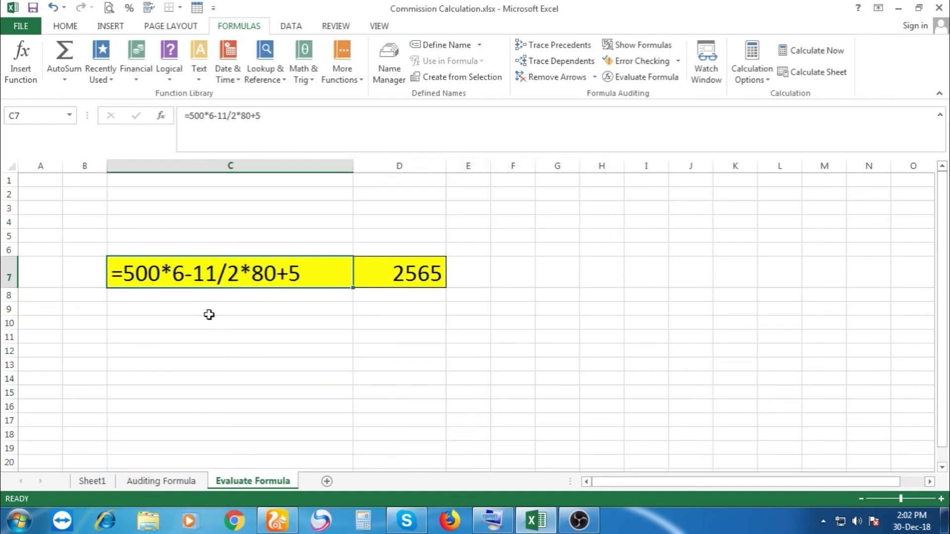